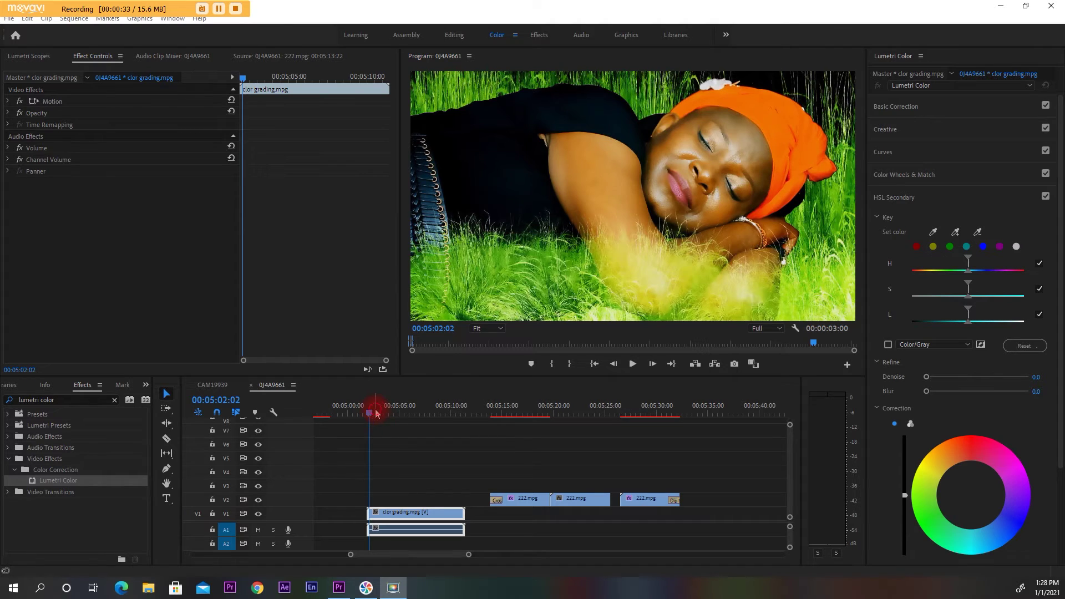
Play and scrub the graded example clip to compare the green-grass and golden-grass frames
left_click(372, 416)
key("space")
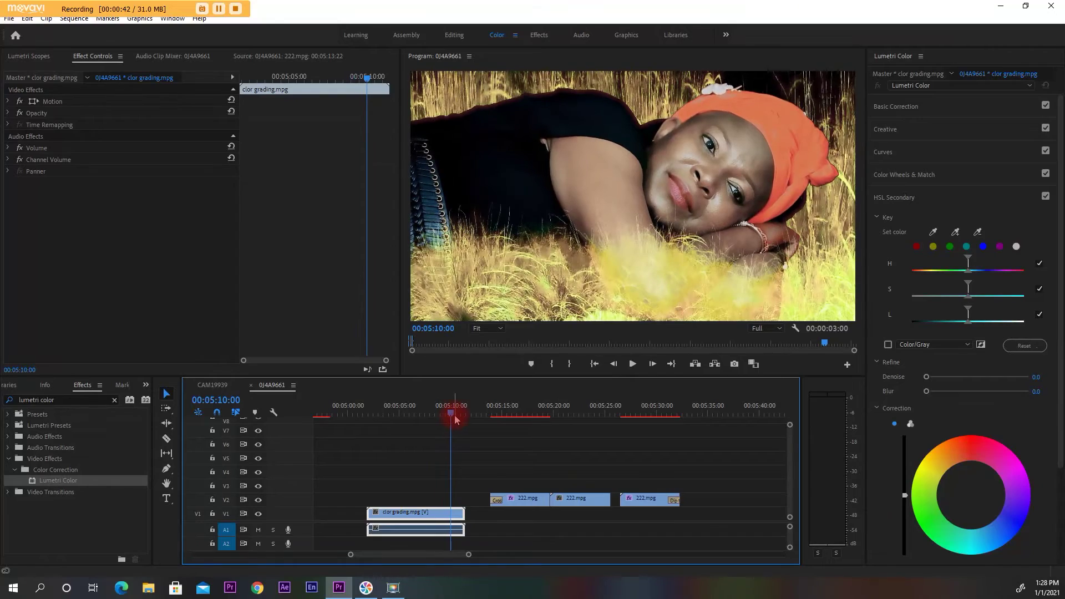
left_click_drag(451, 416, 374, 416)
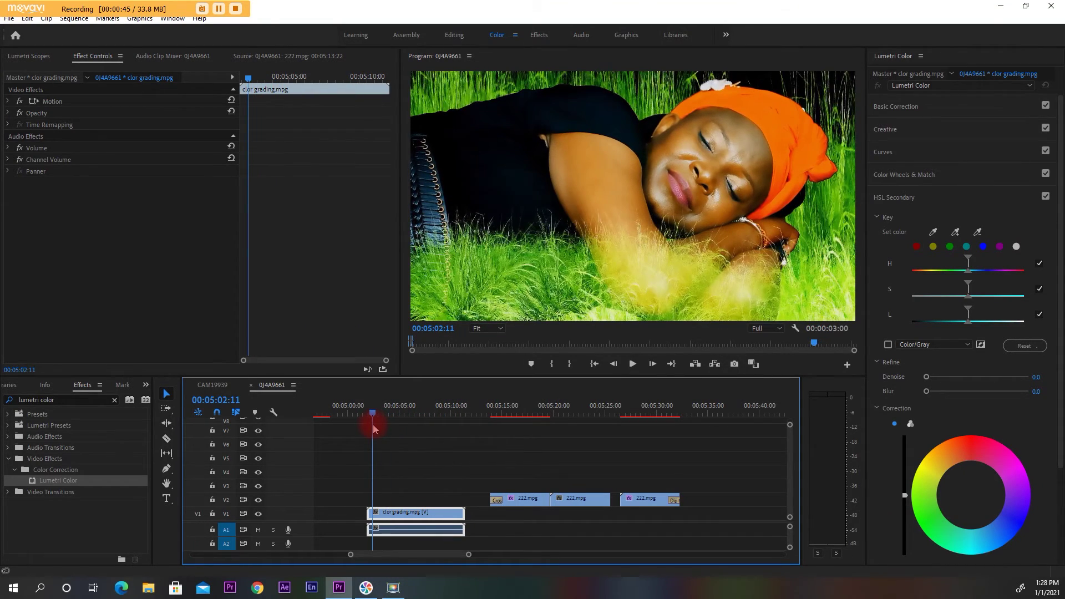
left_click_drag(373, 429, 452, 433)
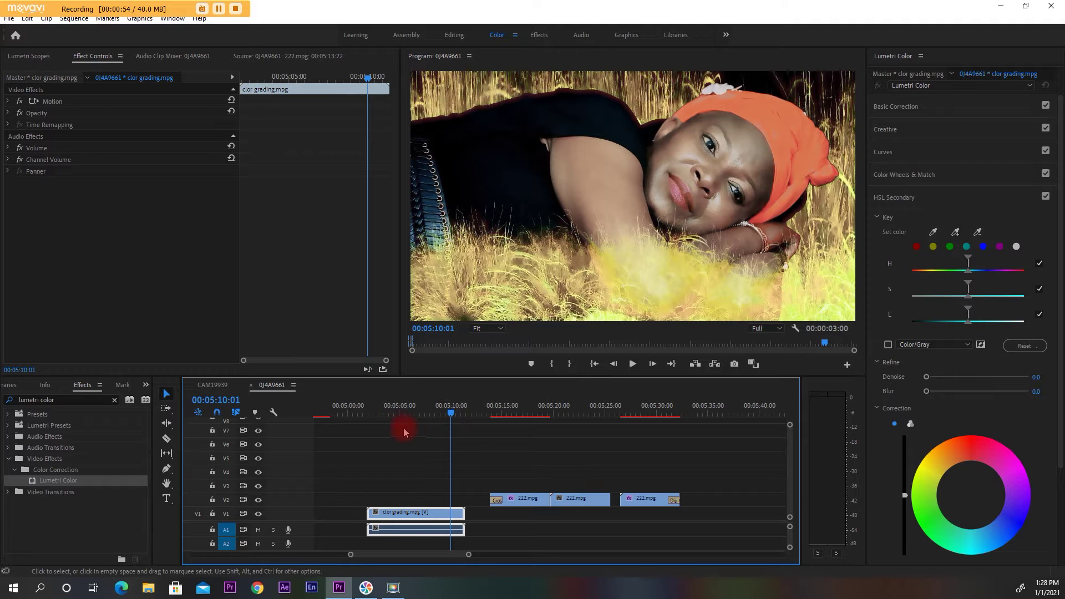
left_click_drag(381, 411, 377, 412)
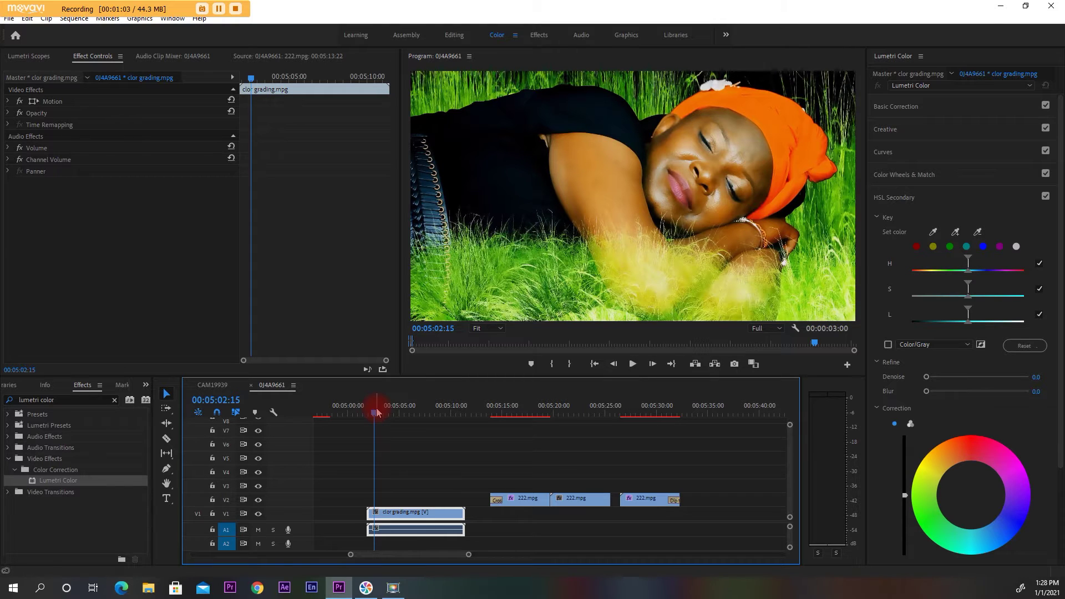
left_click_drag(376, 417, 455, 423)
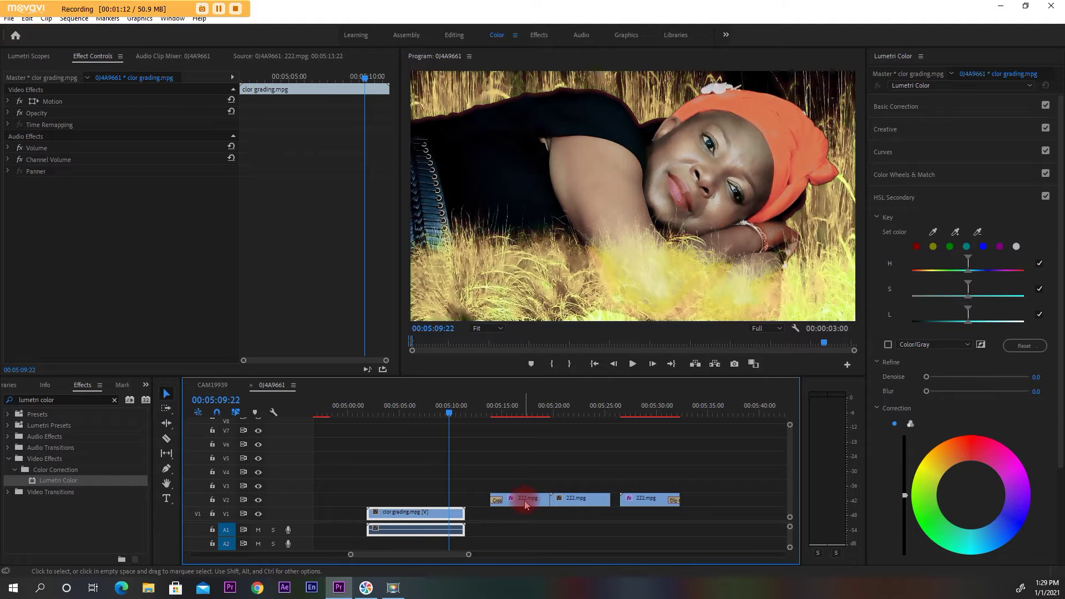
Select the middle 222.mpg clip on V2 and drag Lumetri Color from Color Correction onto it
left_click(564, 412)
left_click(573, 501)
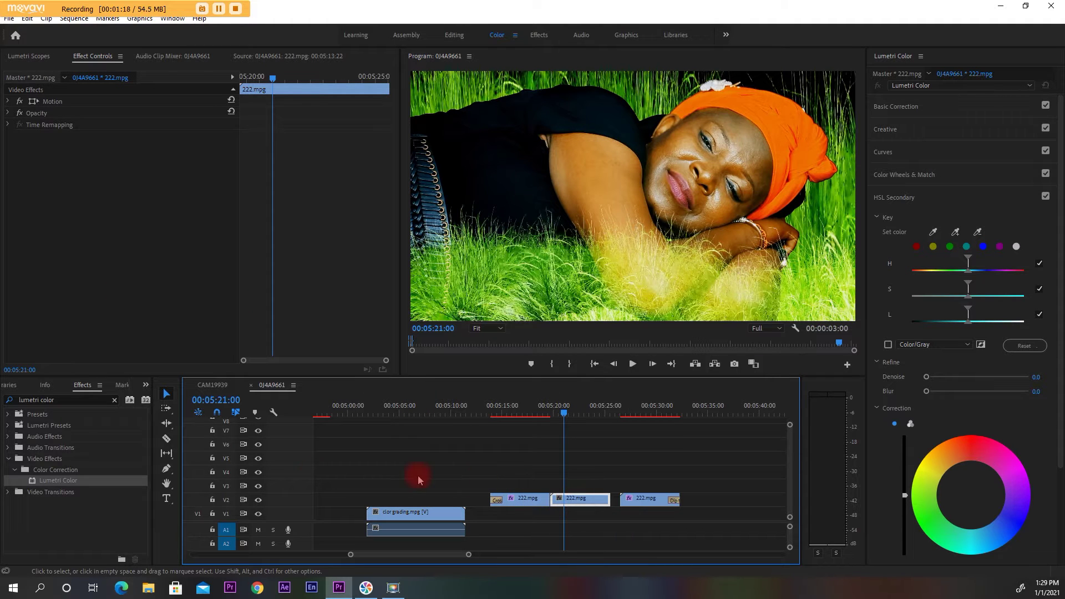
left_click(50, 476)
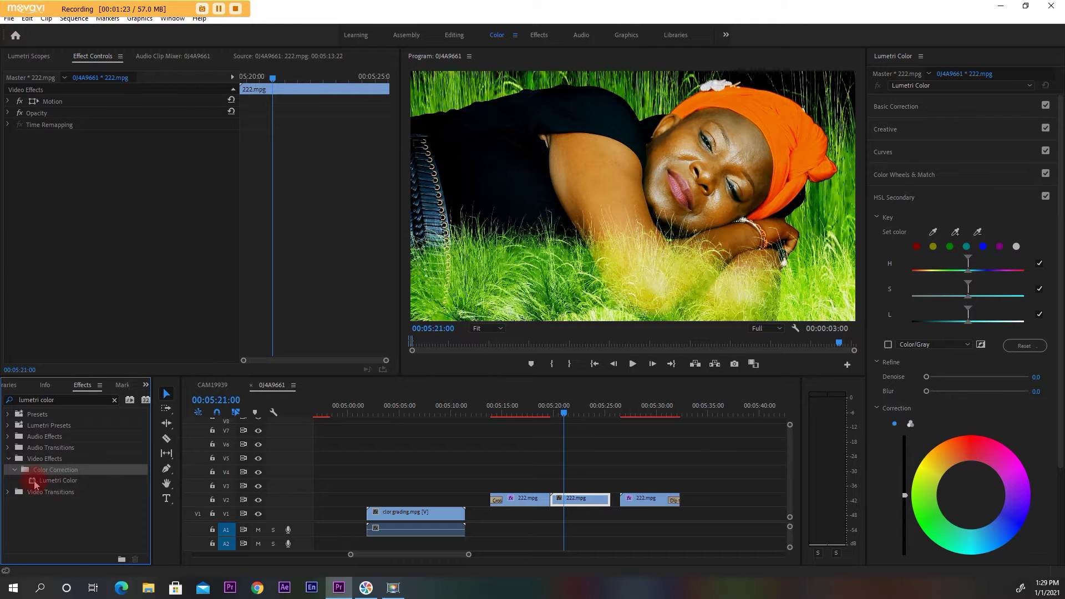
left_click(54, 484)
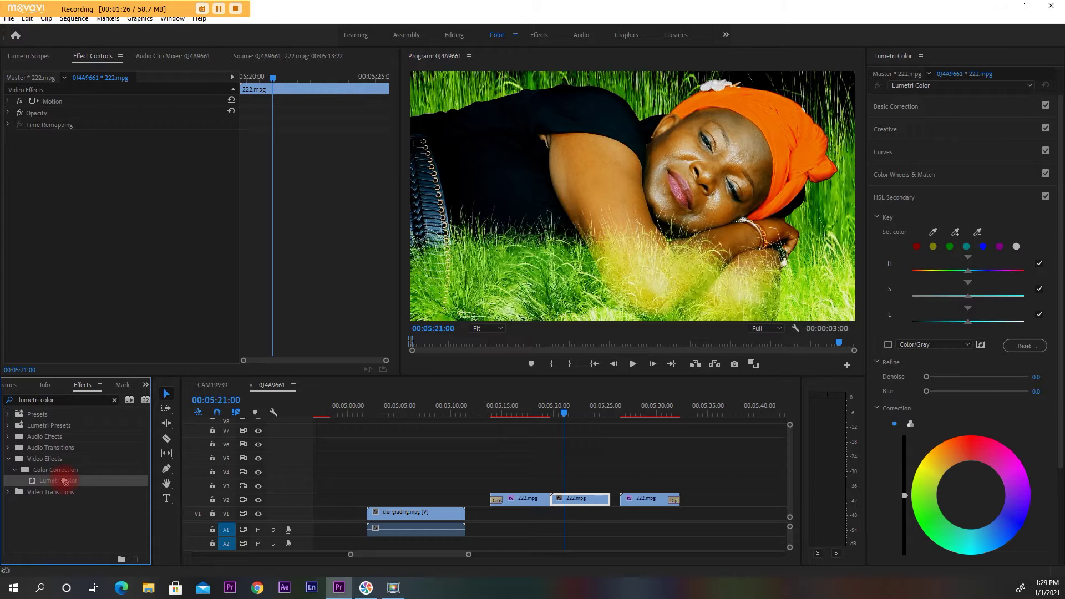
mouse_move(54, 484)
left_mouse_down()
mouse_move(334, 523)
mouse_move(592, 503)
left_mouse_up()
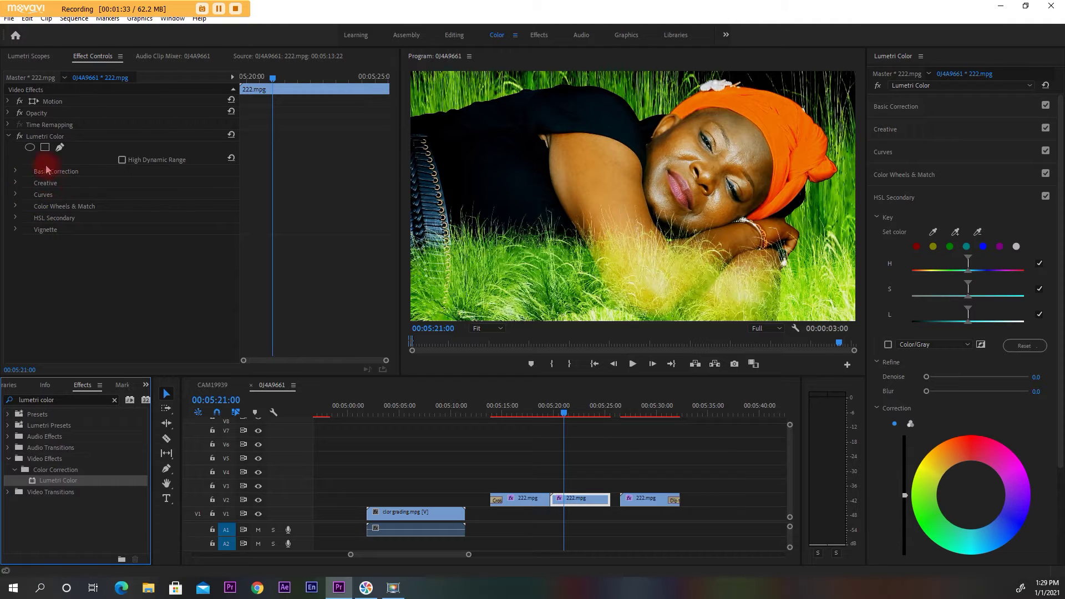
Sample the green grass with the HSL Secondary Set color eyedropper, then add a second grass shade
left_click(54, 137)
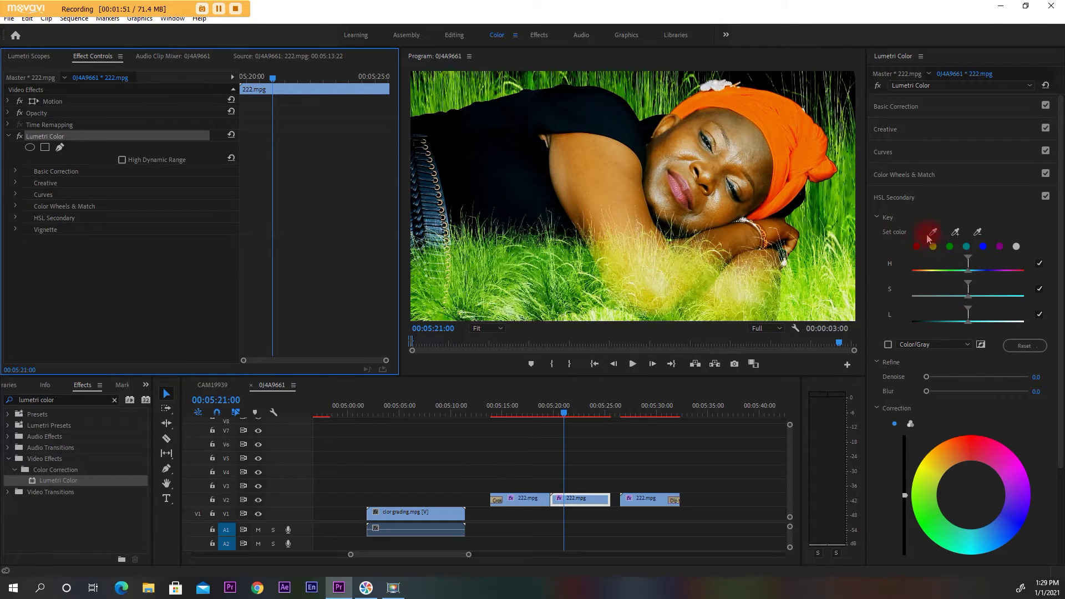
left_click(934, 233)
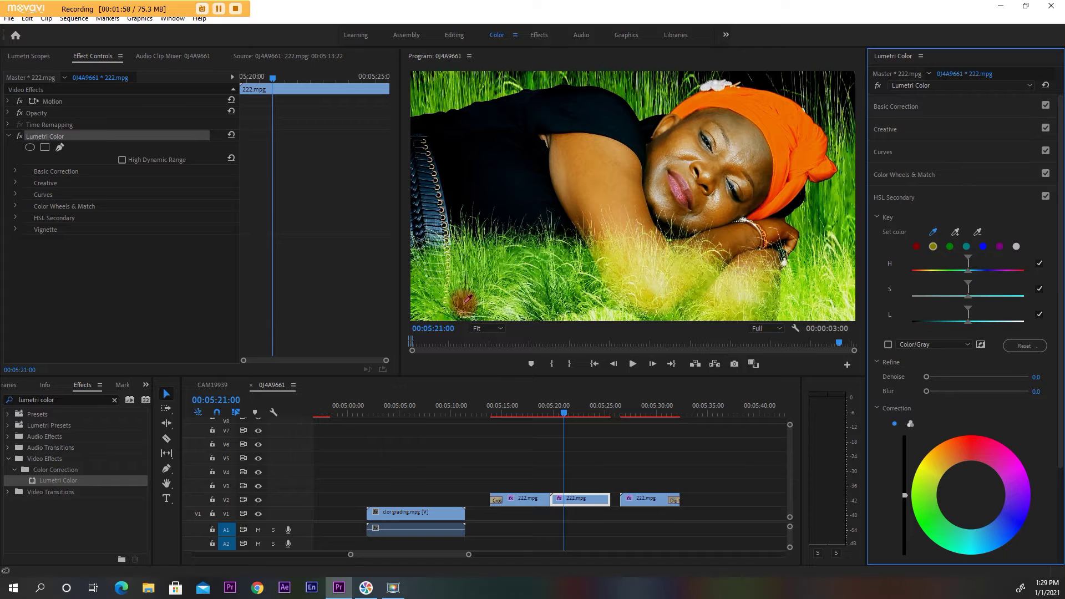
left_click(467, 299)
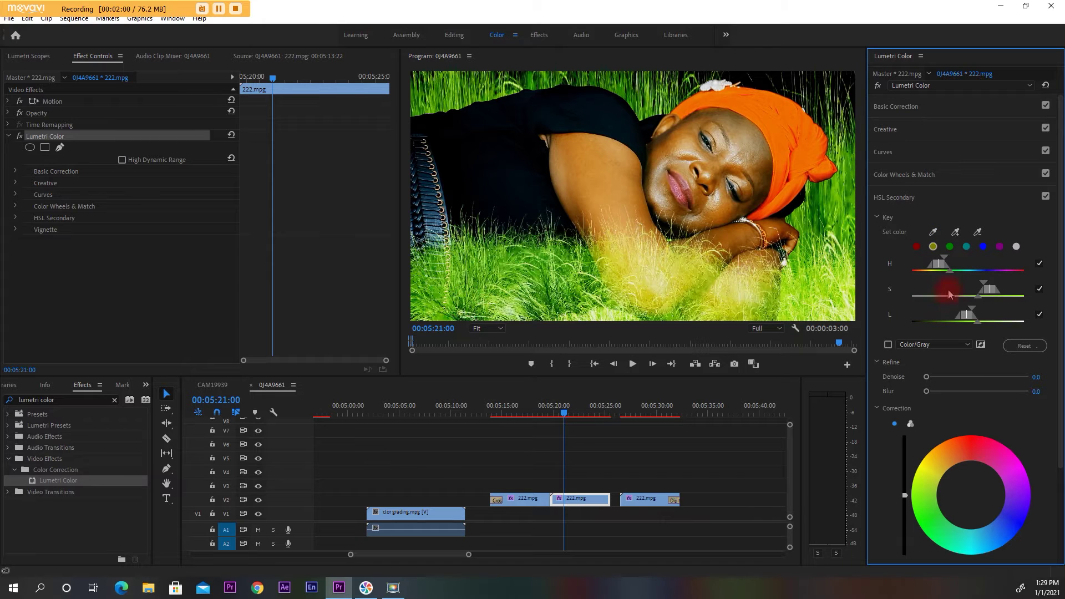
left_click(956, 232)
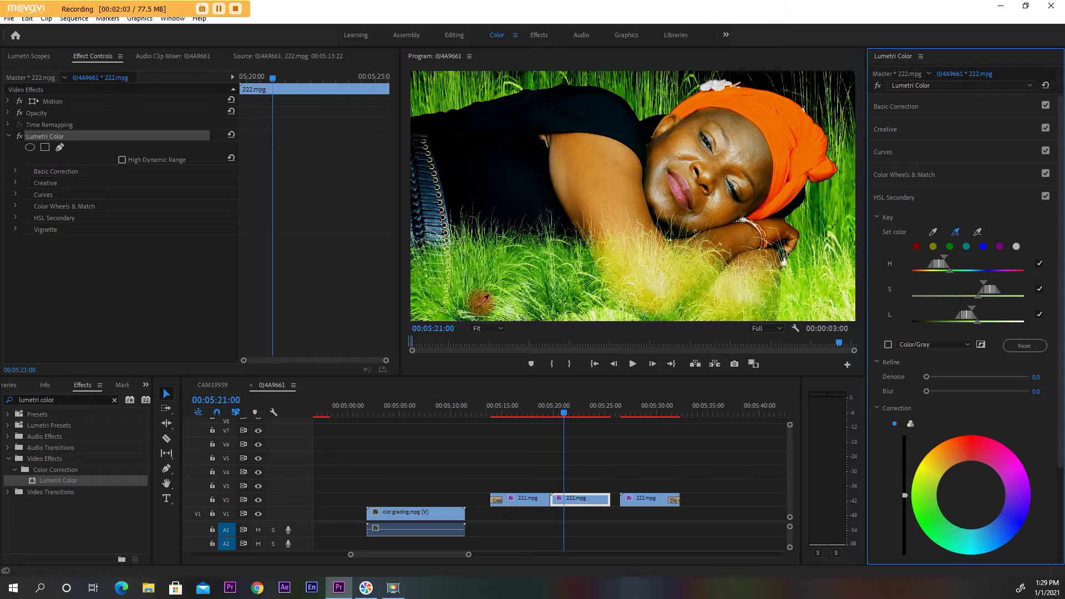
left_click(475, 299)
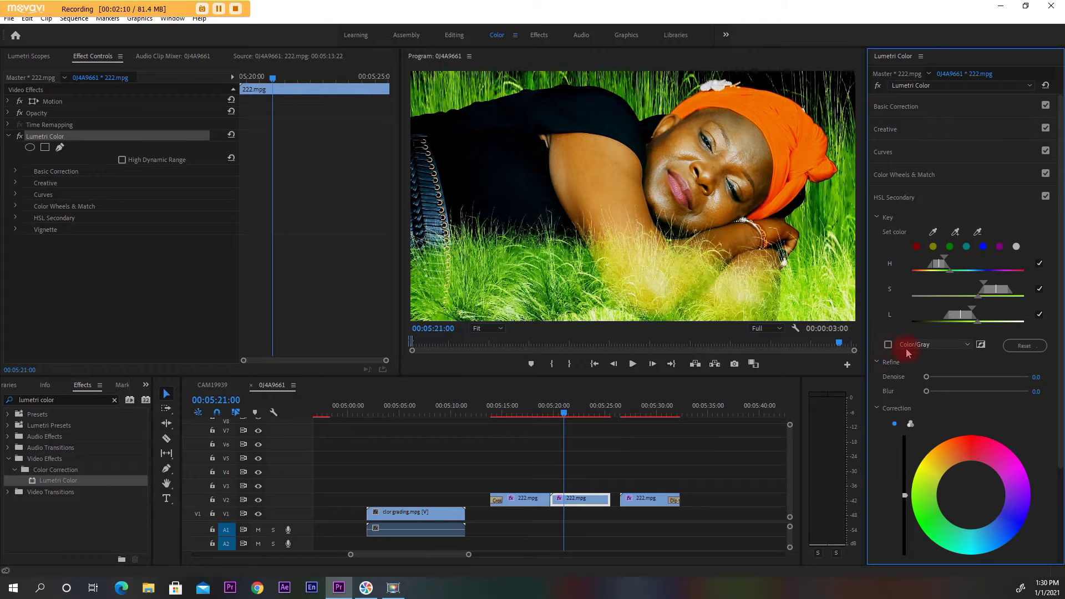
Check the key against gray, then add two more grass samples with the + eyedropper
left_click(887, 346)
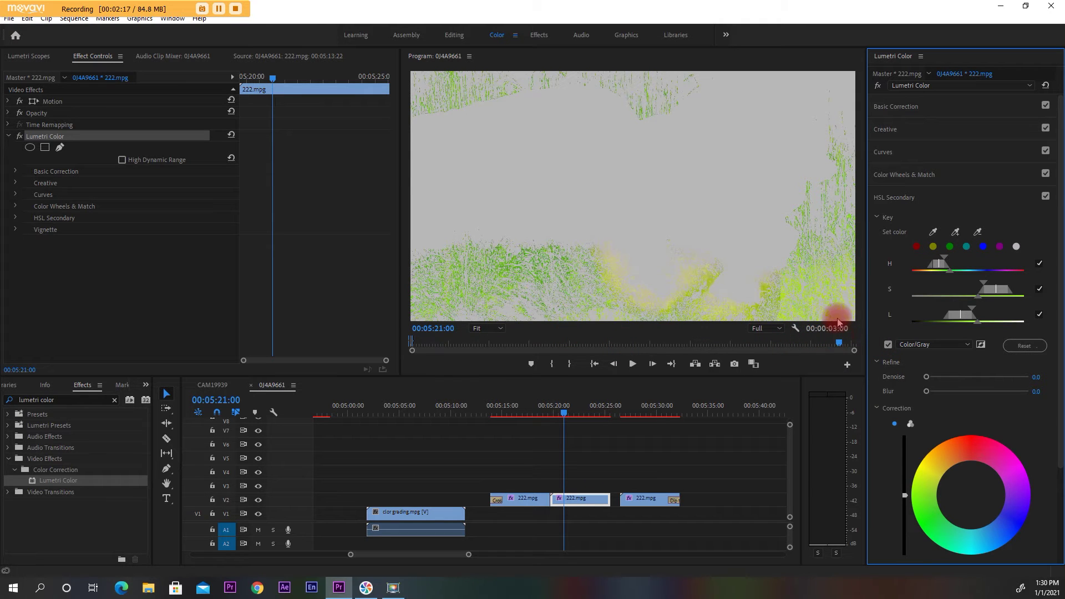
left_click(888, 344)
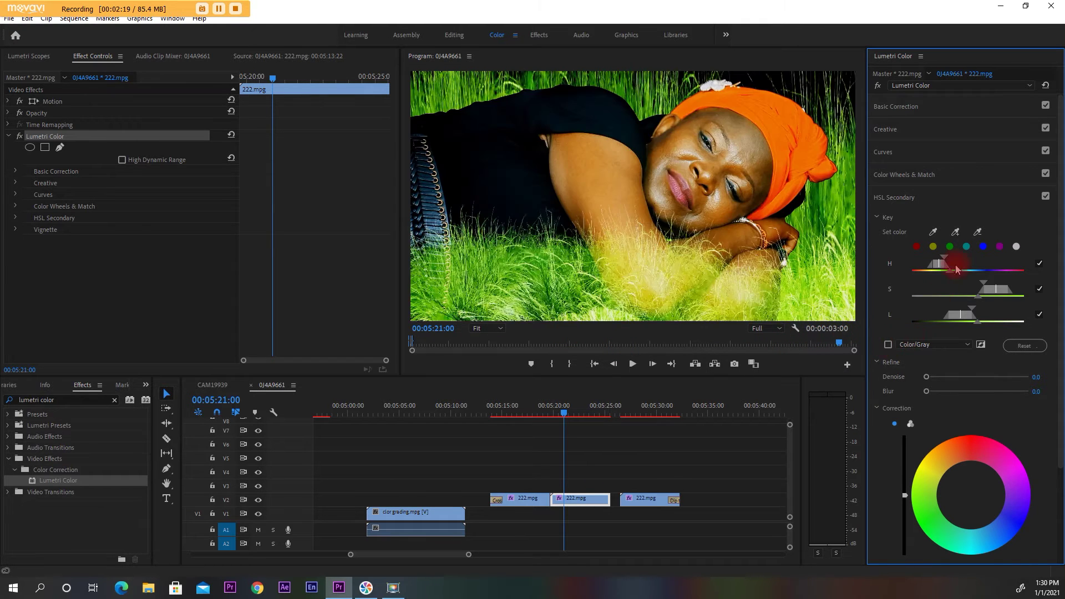
left_click(956, 233)
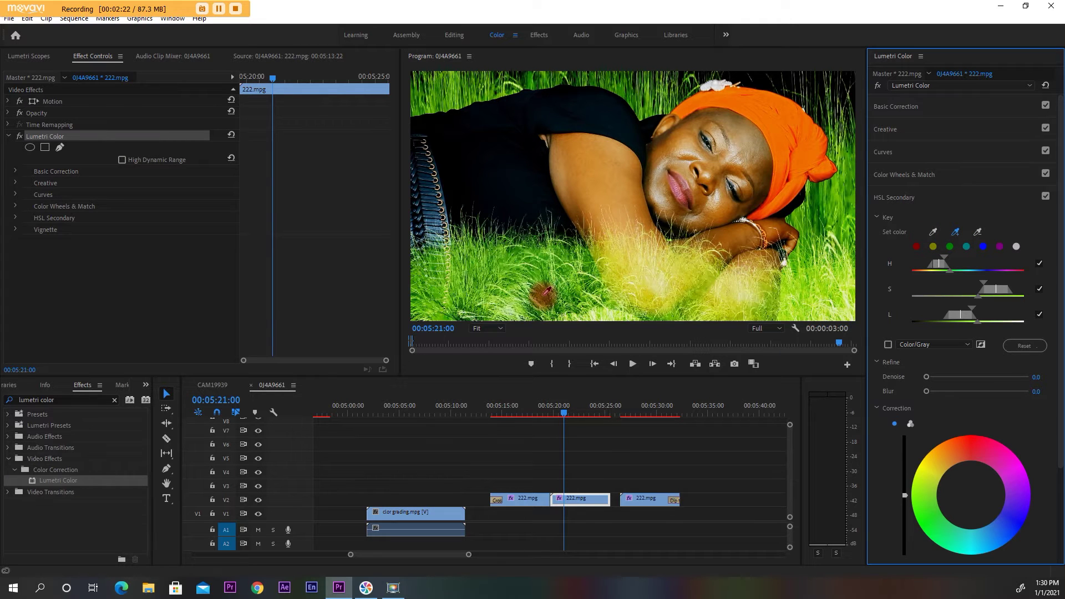
left_click(546, 291)
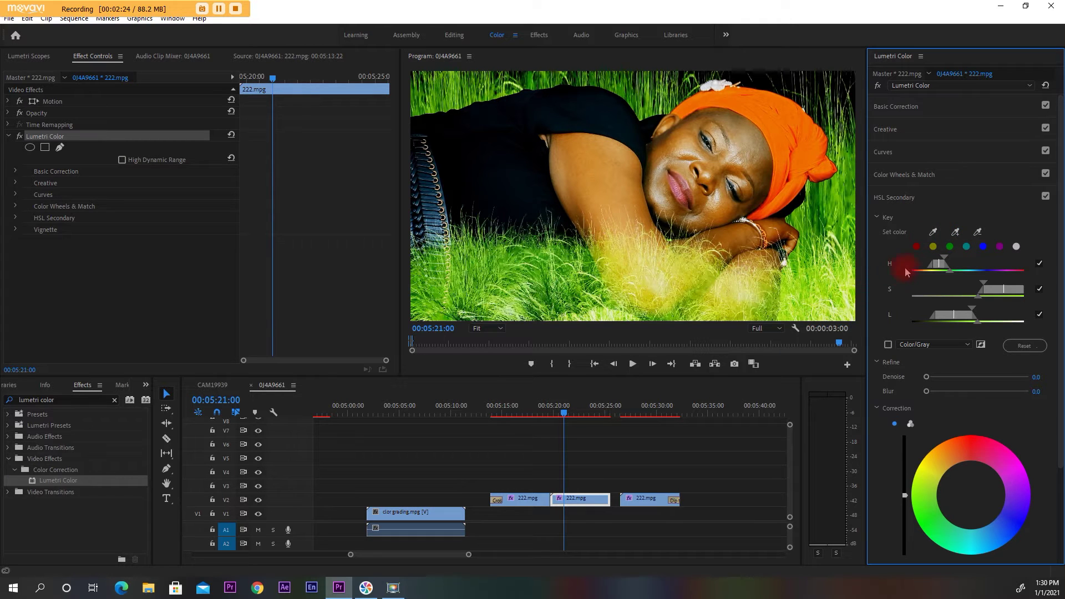
left_click(956, 233)
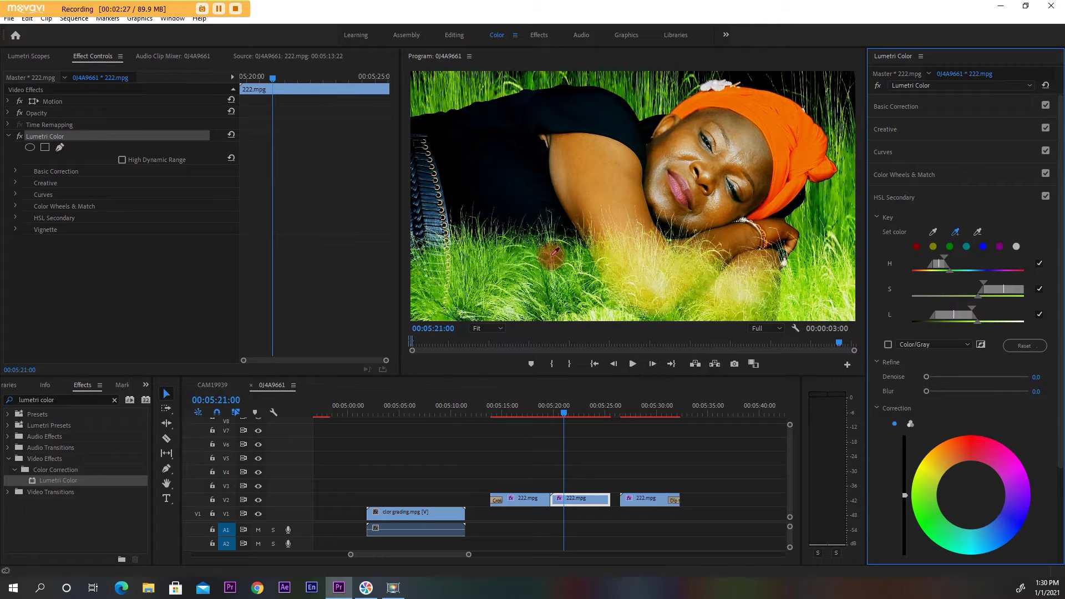
left_click(551, 252)
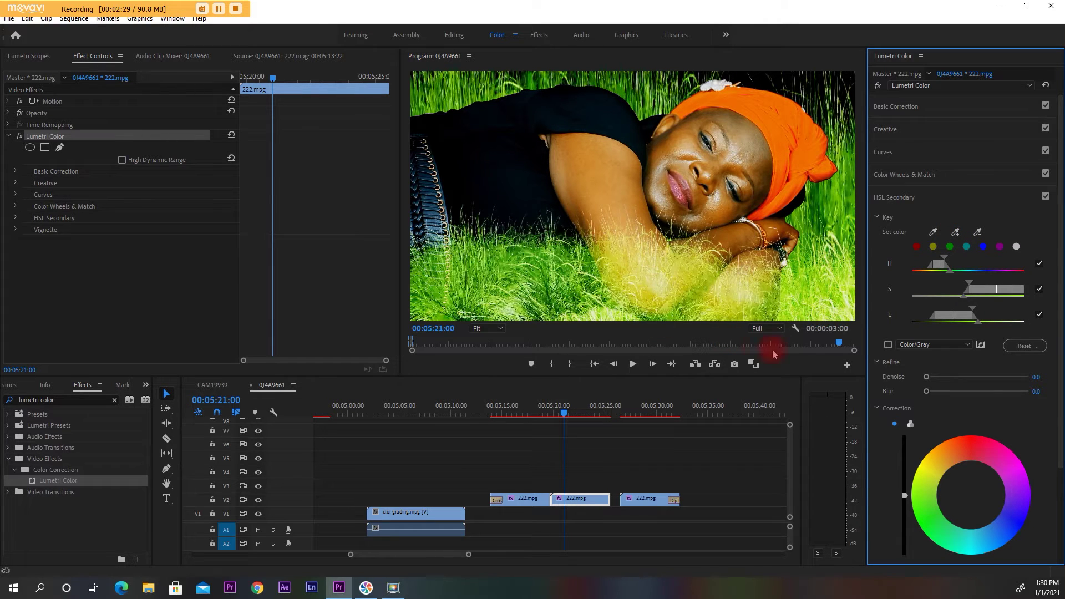
With the gray mask shown, widen the saturation range and raise the lightness range to isolate the grass
left_click(888, 345)
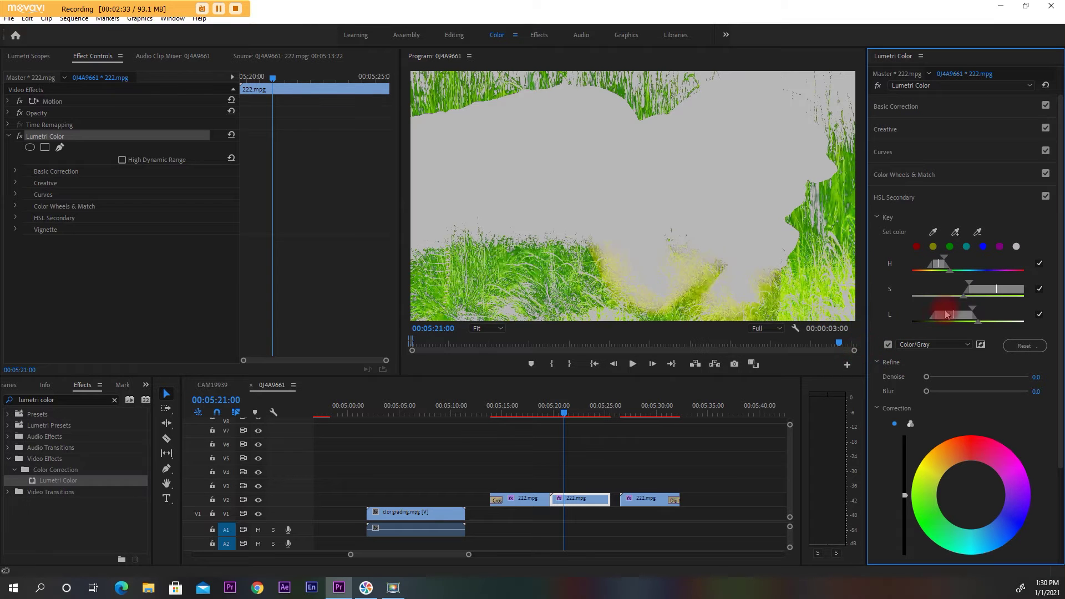
left_click_drag(966, 283, 947, 288)
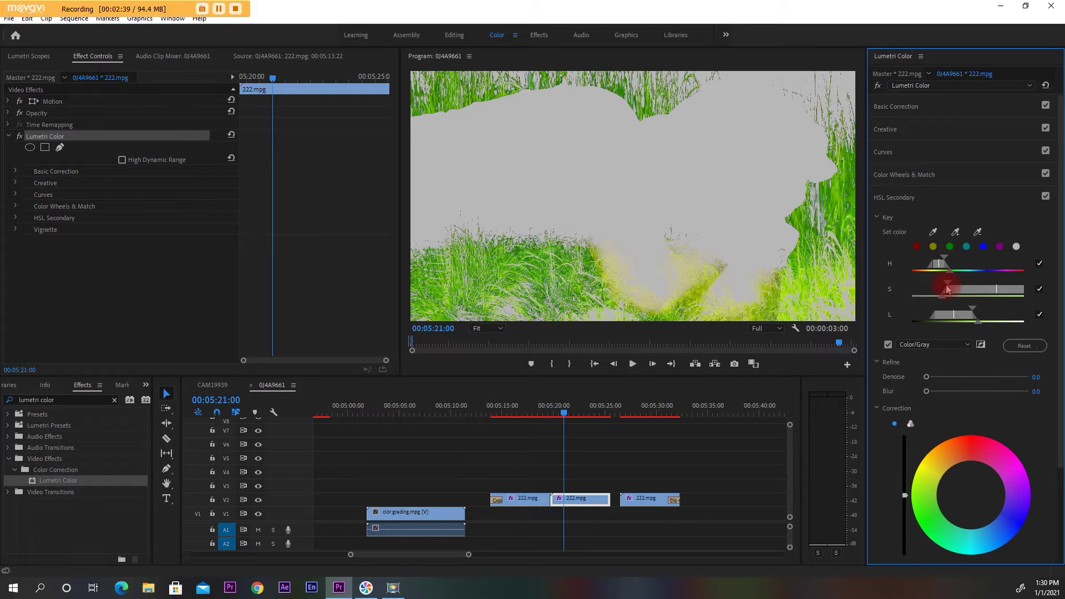
left_click(974, 311)
left_click_drag(975, 311, 982, 312)
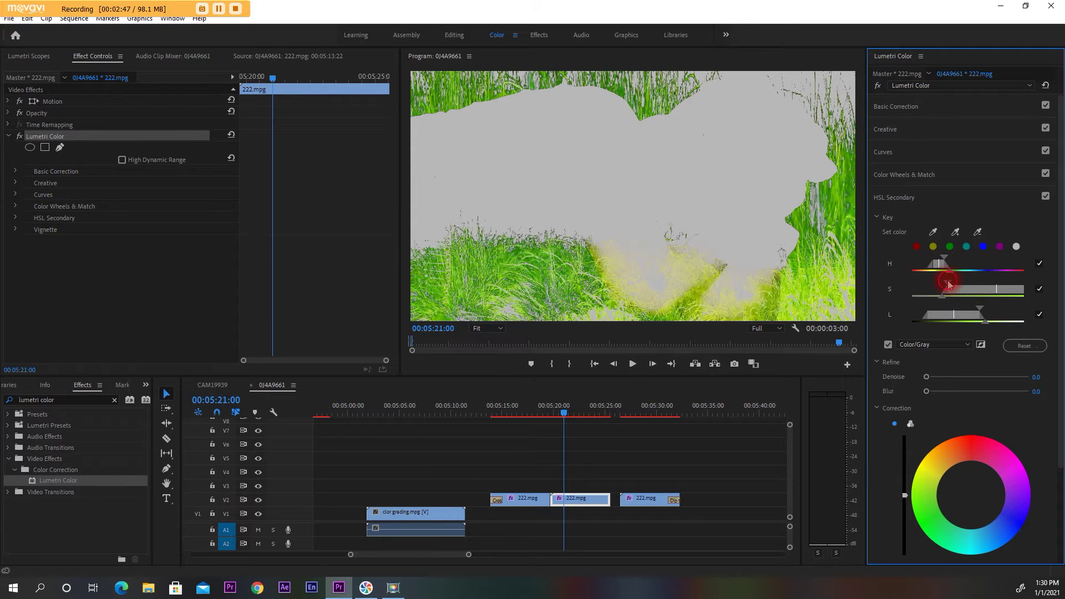
left_click_drag(946, 286, 944, 286)
left_click(947, 261)
left_click(948, 286)
left_click_drag(946, 285, 915, 283)
left_click(1000, 323)
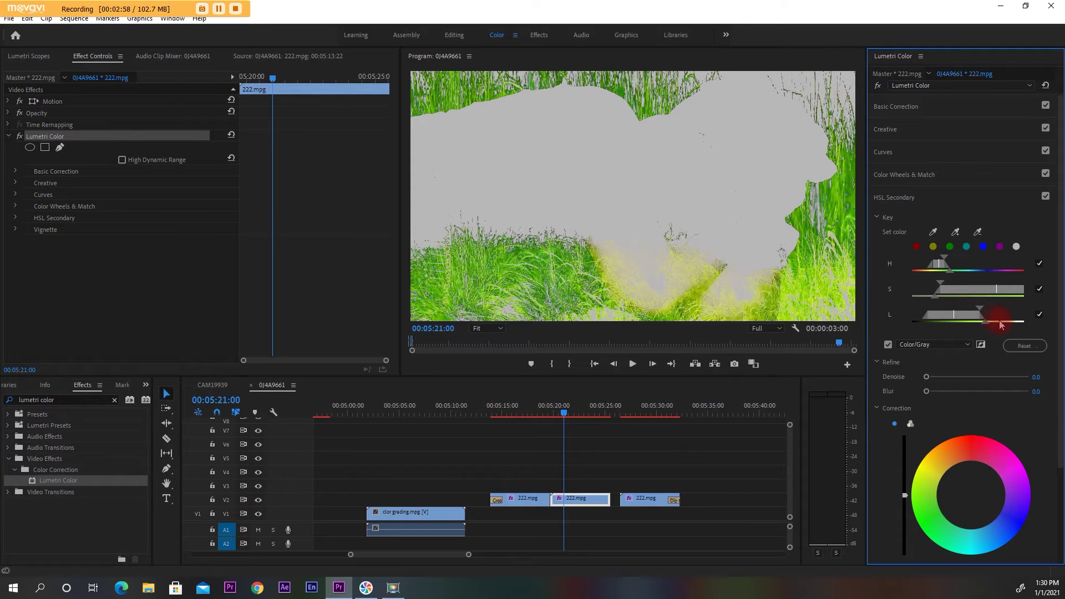
left_click(980, 311)
left_click_drag(982, 313, 984, 313)
With the grass key shown as a gray mask, set Refine Denoise to 15.7 and Blur to 6.5
left_click(888, 345)
left_click(888, 345)
left_click(887, 345)
left_click(888, 345)
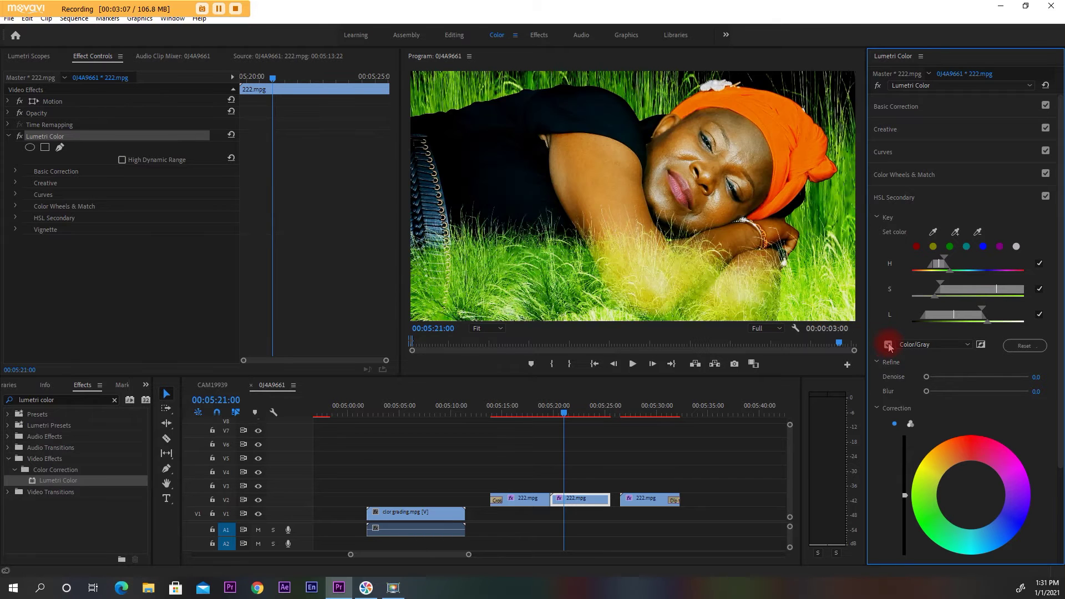
left_click(888, 345)
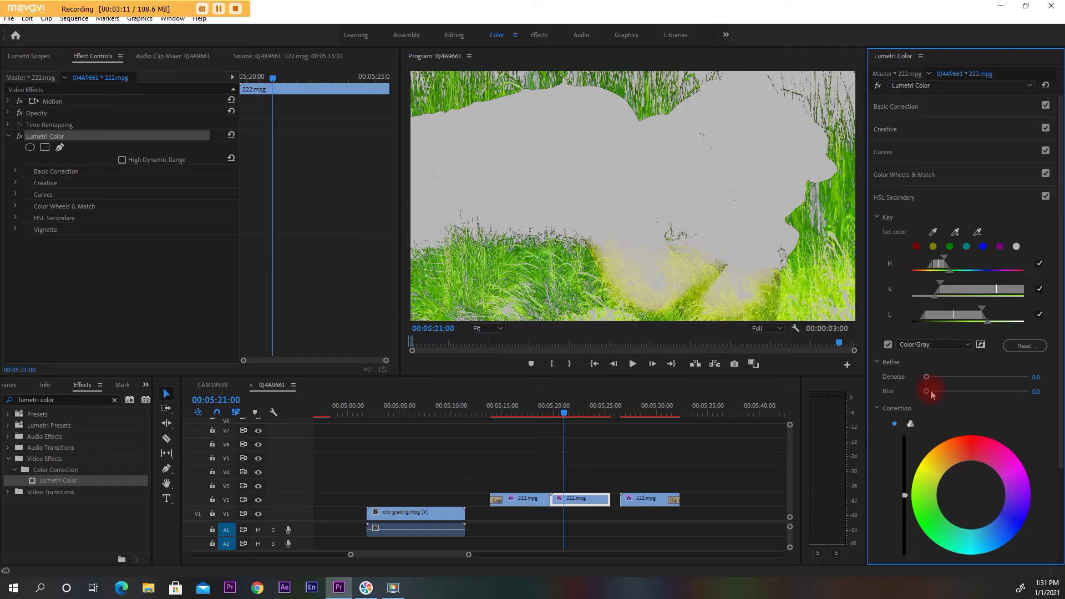
left_click_drag(941, 392, 940, 377)
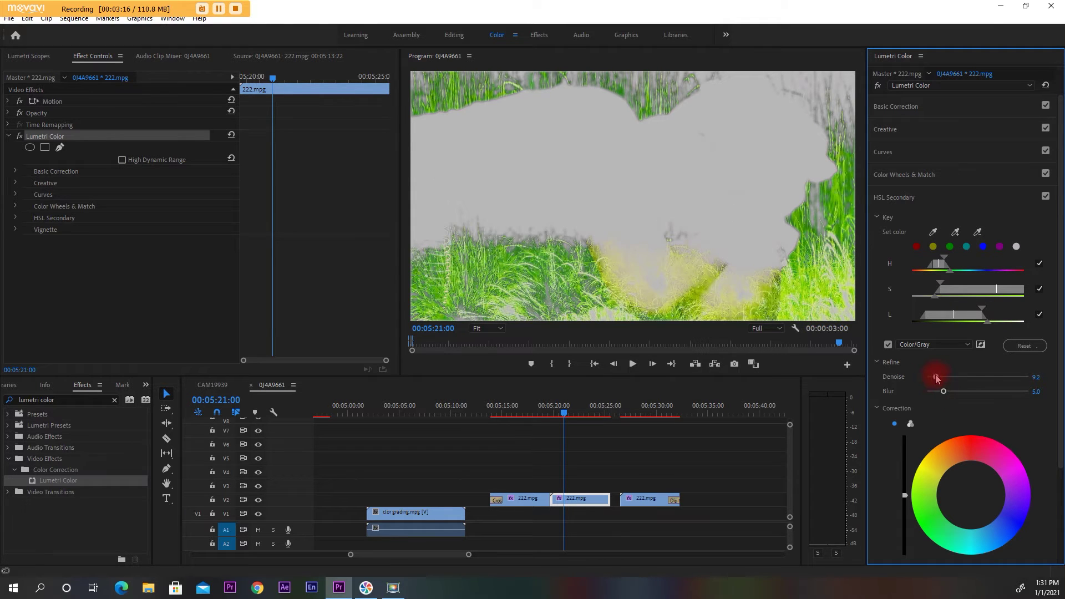
left_click_drag(941, 377, 942, 377)
left_click(943, 391)
Switch to three-way wheels and push the grass midtones, shadows and highlights toward yellow
left_click(910, 424)
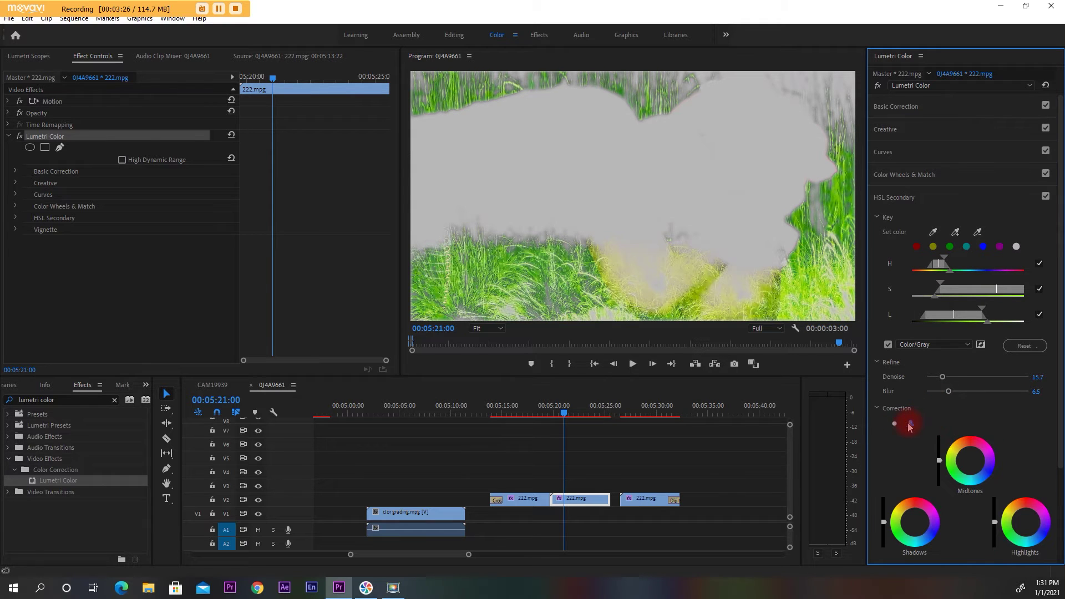
left_click(969, 461)
left_click_drag(970, 464, 964, 450)
left_click(909, 512)
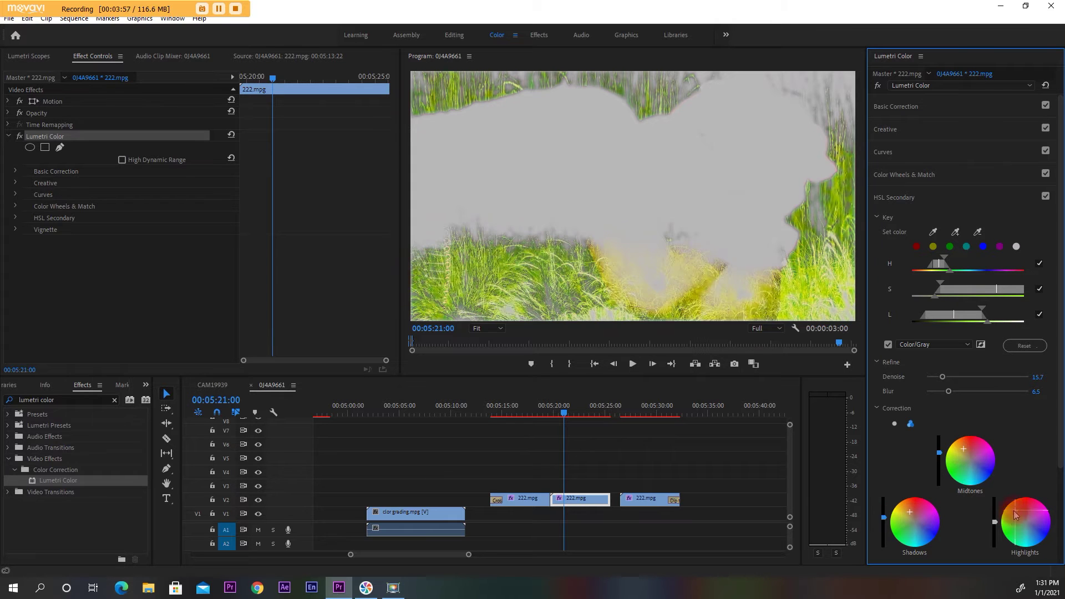
left_click(1014, 505)
Turn off the Color/Gray mask preview and save the project
scroll(971, 471, "down", 2)
left_click(888, 301)
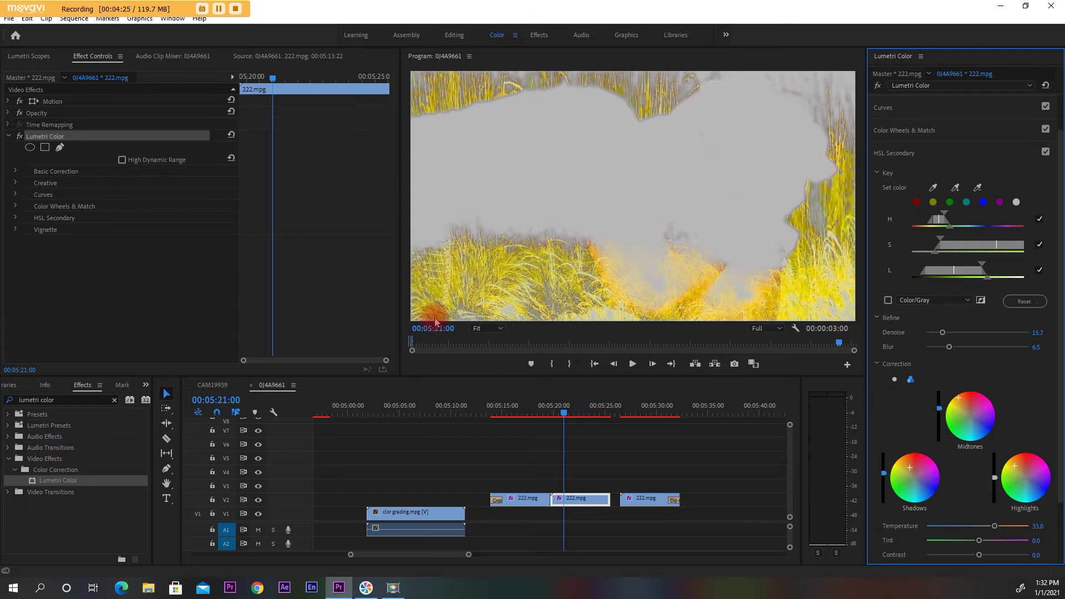
key("ctrl+s")
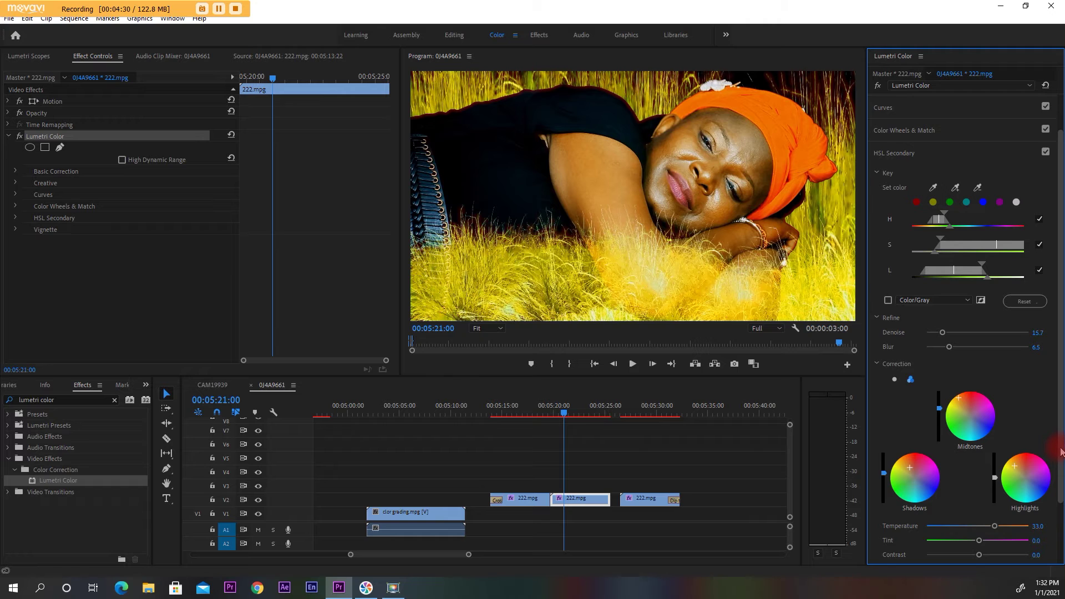
Lower the grass correction's Saturation from 100.0 to 75.7
left_click_drag(1059, 449, 1059, 502)
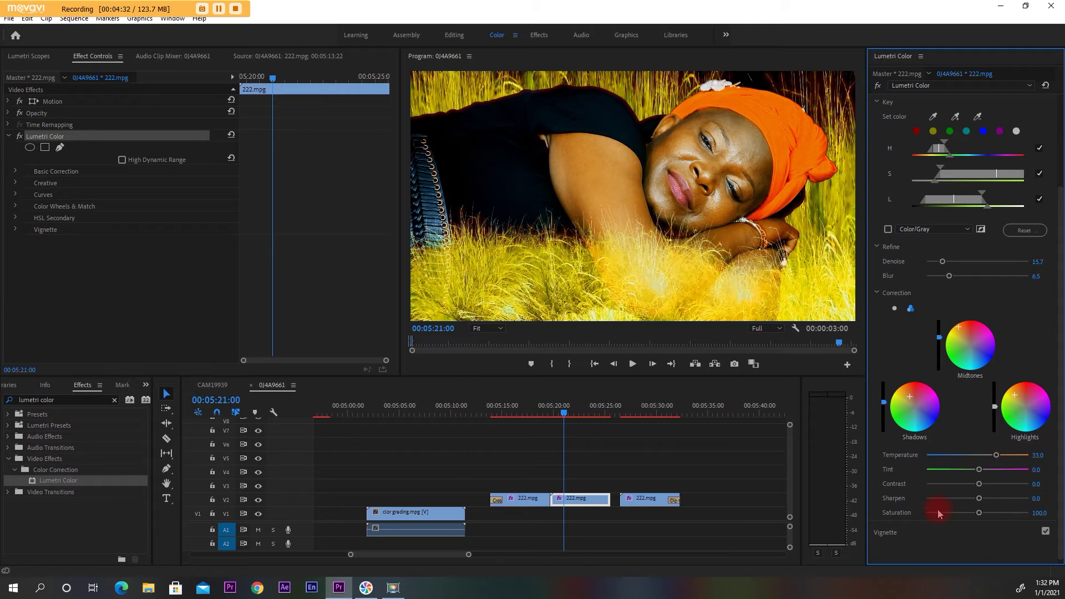
left_click(964, 514)
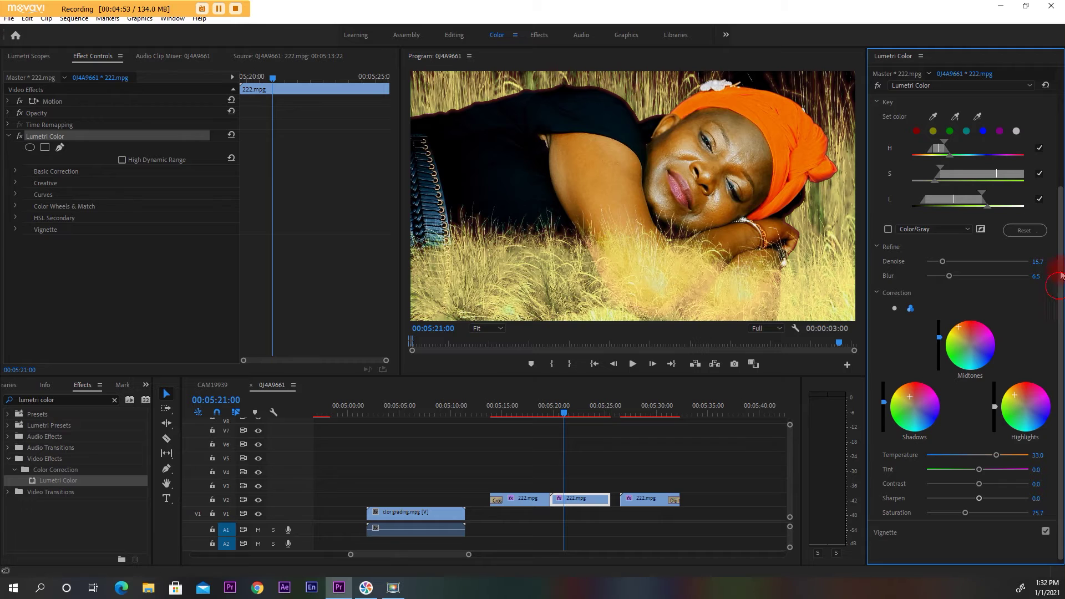
scroll(1060, 276, "up", 3)
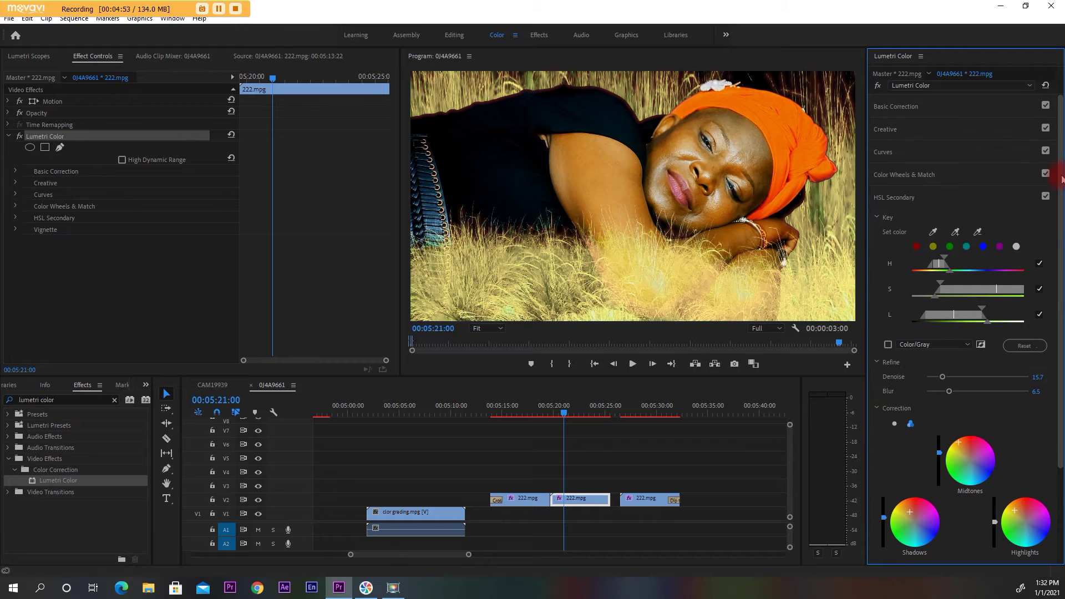
Expand Curves, sample the cheek hue onto the Hue vs Sat curve and pull its saturation down
left_click(894, 155)
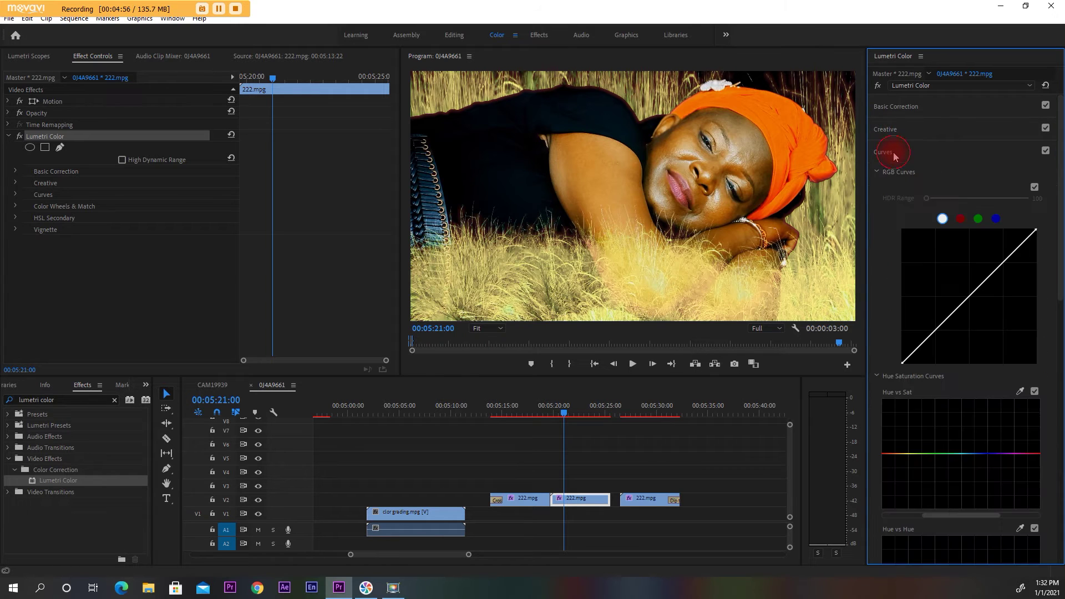
left_click(952, 296)
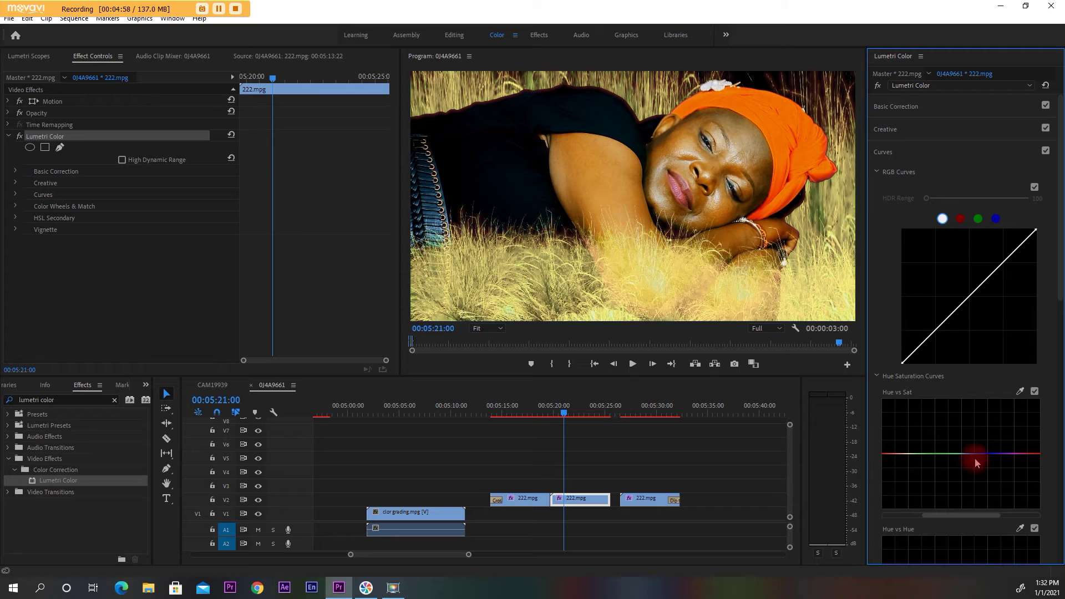
left_click(1020, 392)
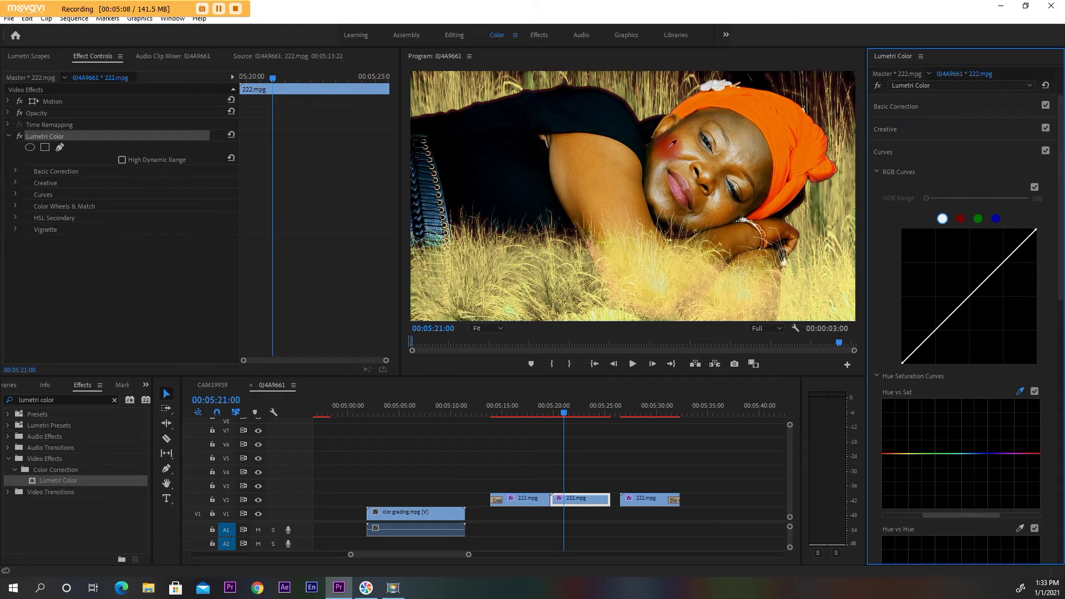
left_click(672, 145)
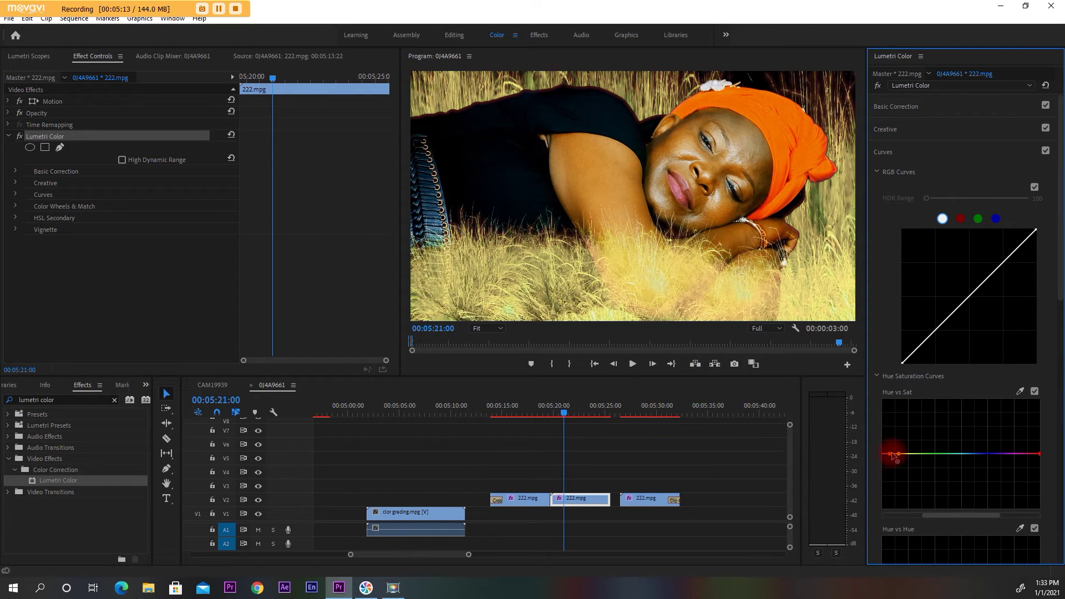
left_click_drag(890, 456, 890, 459)
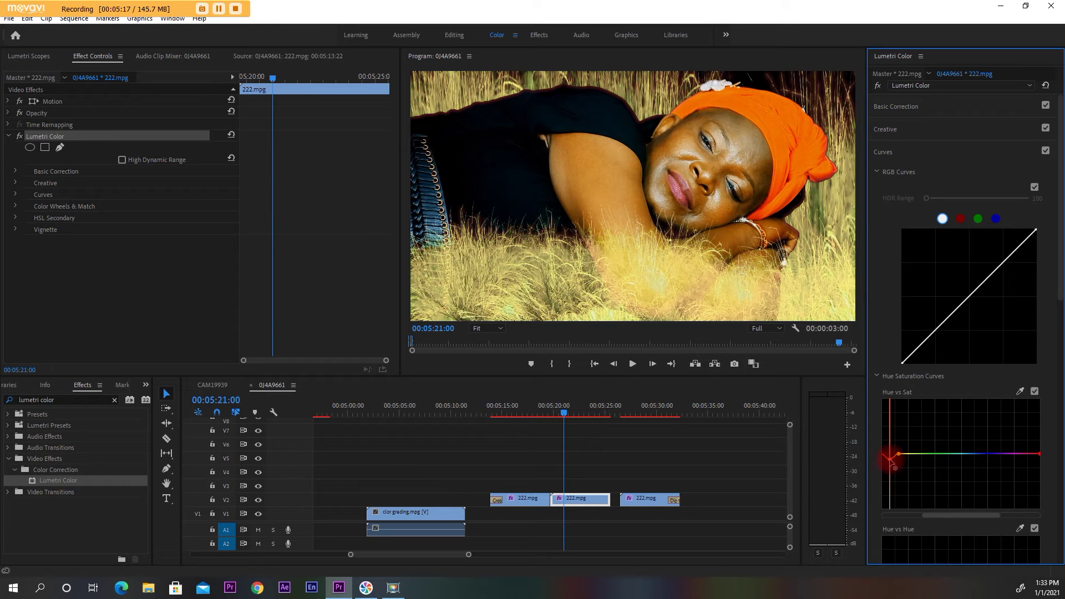
left_click_drag(889, 458, 891, 467)
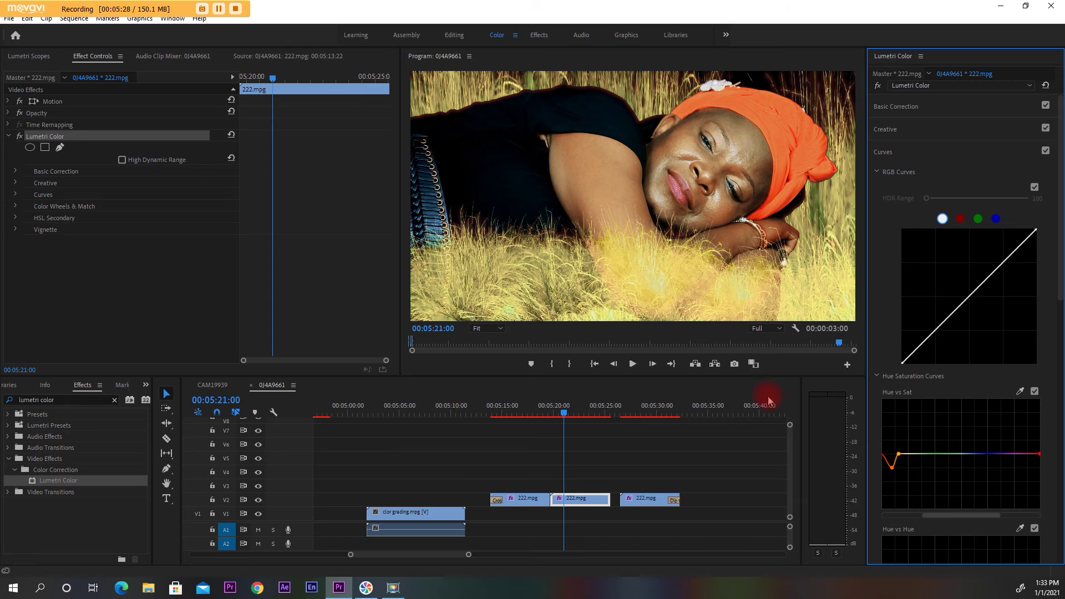
Resample the cheek hue and settle the red-end curve point lower to reduce red saturation
left_click(1019, 392)
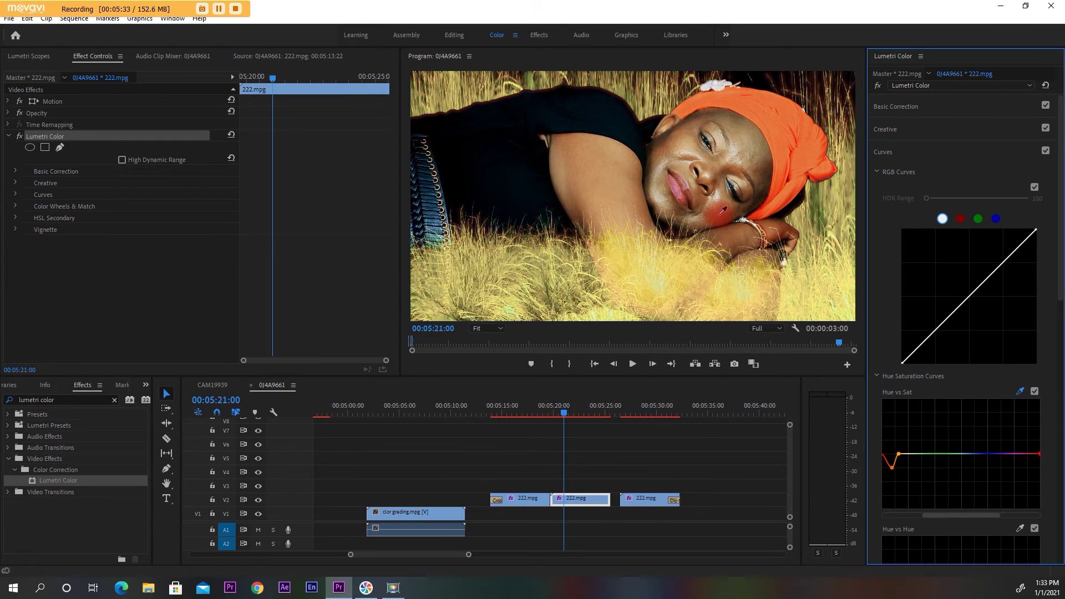
left_click(723, 210)
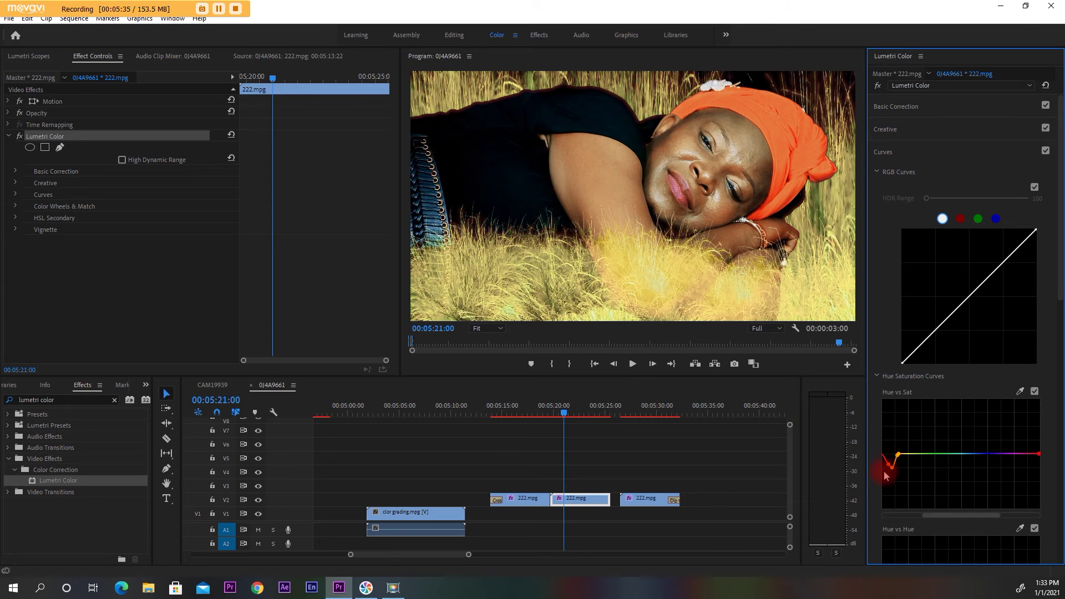
left_click_drag(887, 462, 890, 474)
mouse_move(893, 480)
left_mouse_down()
mouse_move(888, 472)
mouse_move(922, 458)
mouse_move(897, 462)
left_mouse_up()
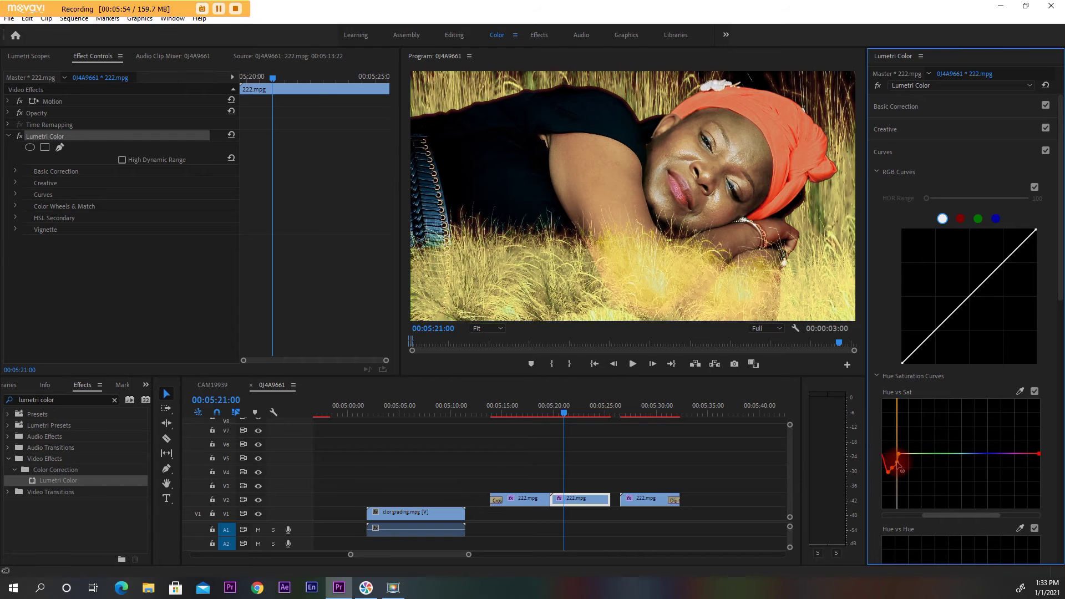
left_click(897, 461)
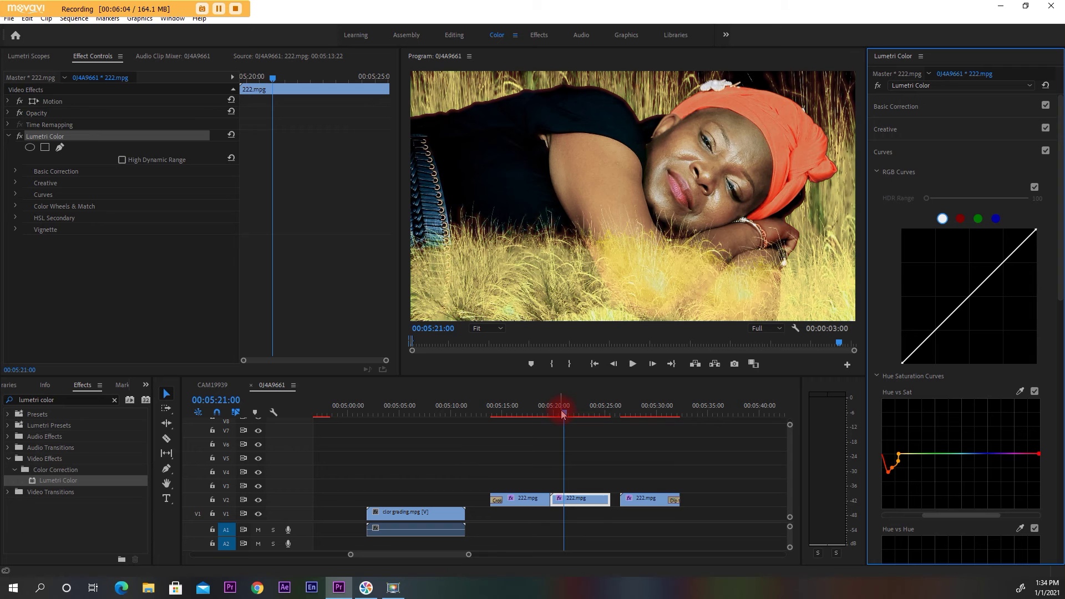
Reshape the red-hue dip on the Hue vs Sat curve, scrubbing the clip to check the grade
left_click_drag(563, 414, 577, 415)
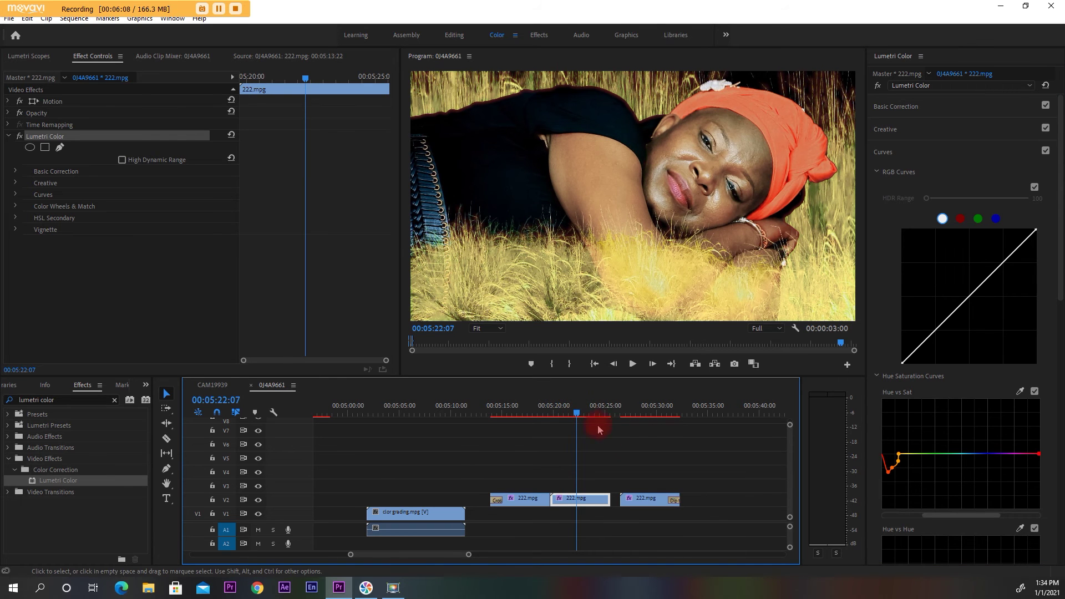
left_click(893, 470)
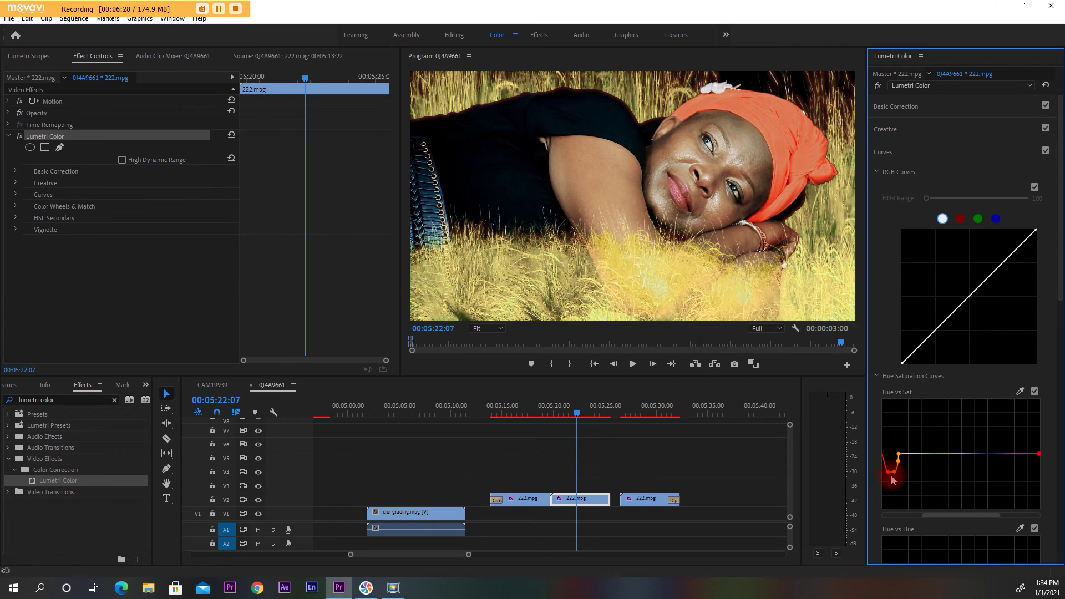
left_click_drag(890, 477, 889, 474)
mouse_move(549, 414)
left_mouse_down()
mouse_move(515, 422)
mouse_move(570, 420)
left_mouse_up()
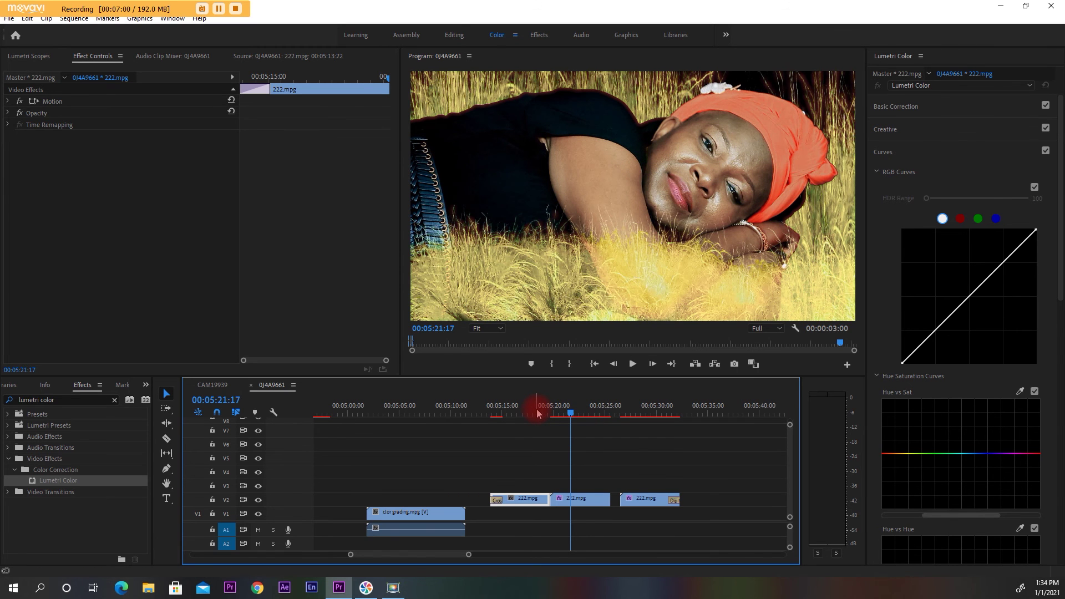
left_click(536, 413)
left_click(577, 412)
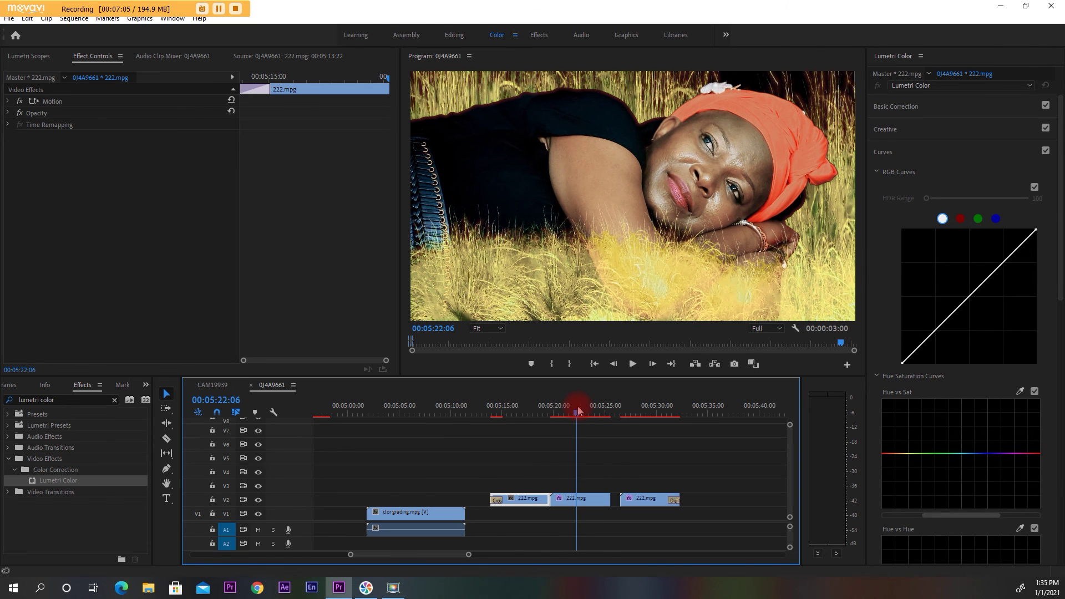
left_click(535, 416)
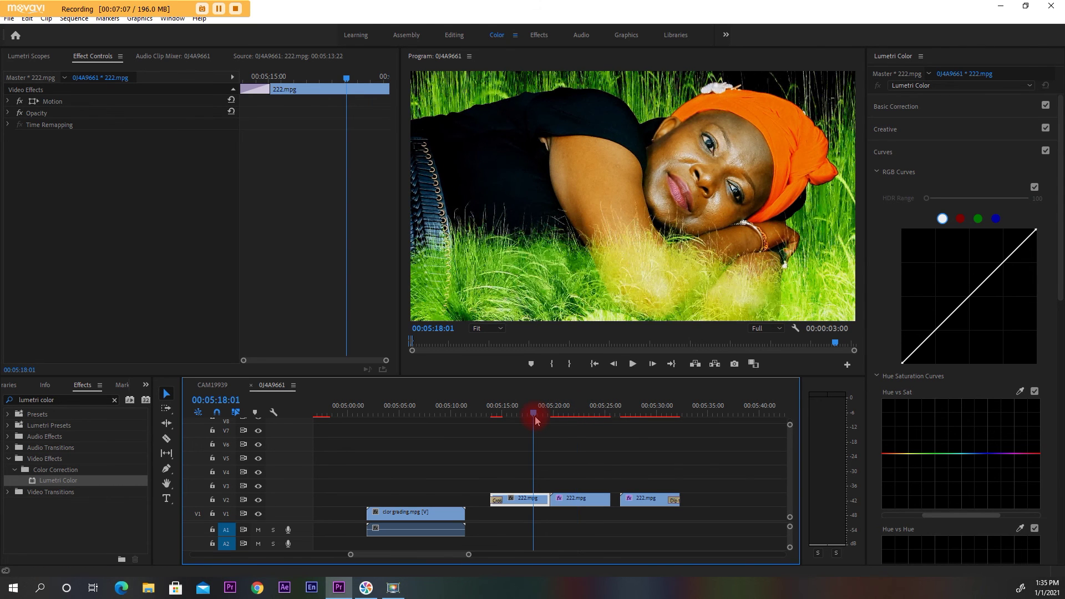
left_click(574, 412)
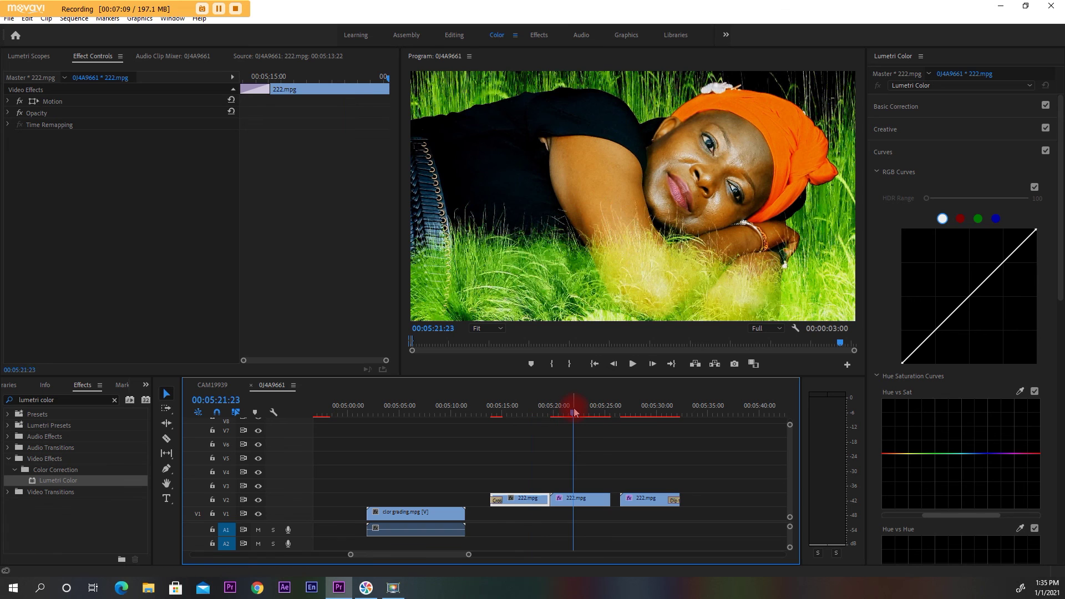